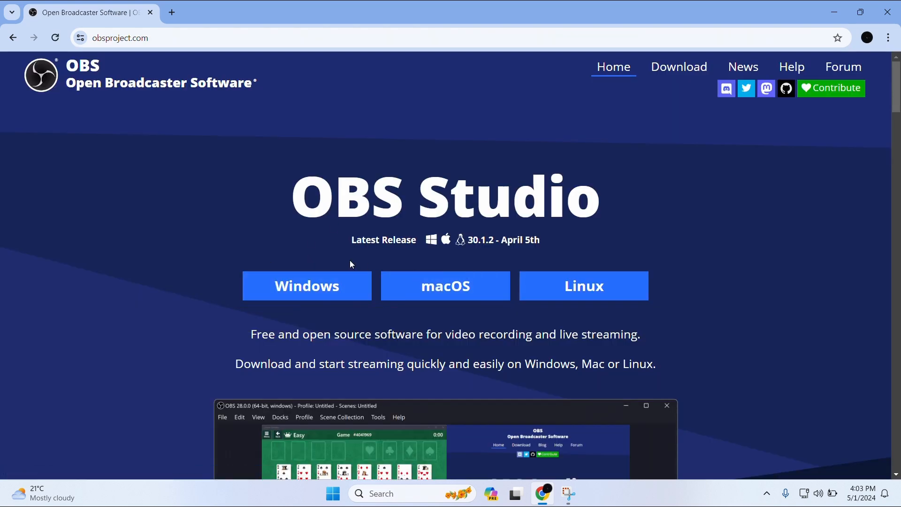
- Download the Windows installer of OBS Studio 30.1.2 and show the downloaded file in its folder
{"action": "left_click", "coordinate": [304, 285]}
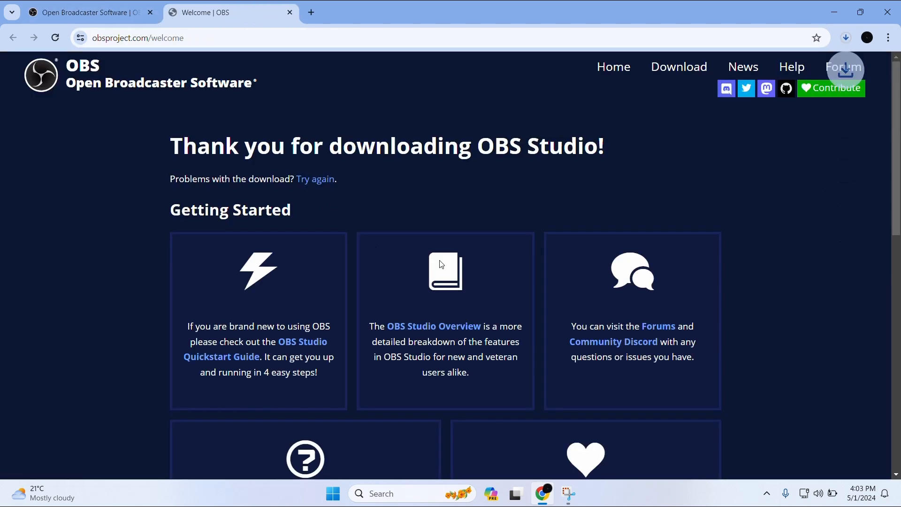
{"action": "left_click", "coordinate": [846, 39]}
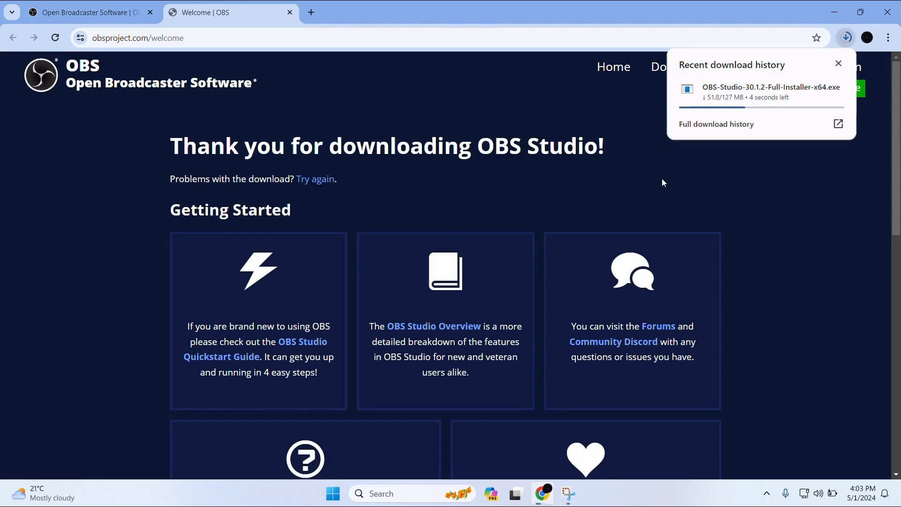
{"action": "key", "text": "ctrl+j"}
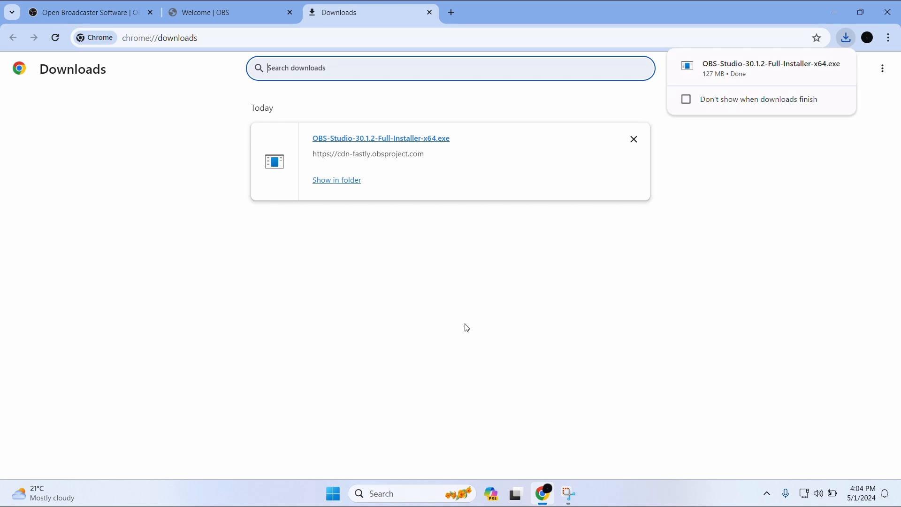
{"action": "left_click", "coordinate": [335, 181]}
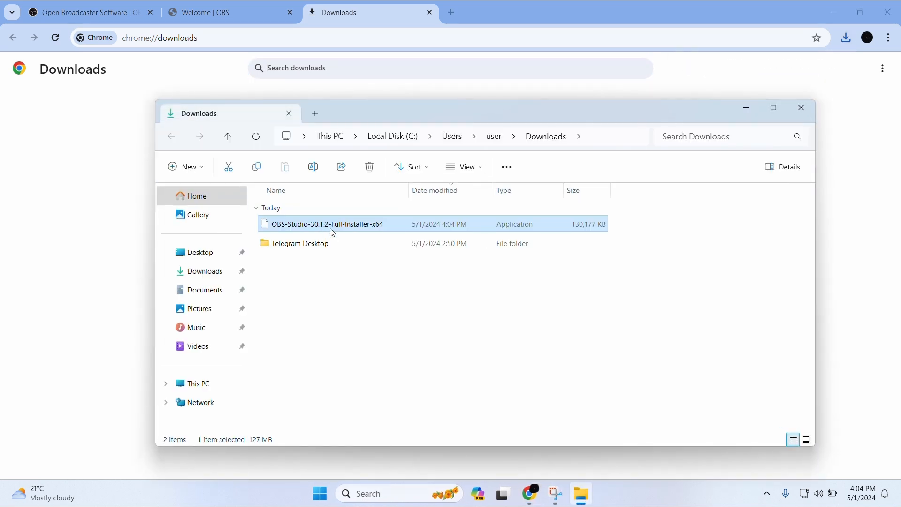
- Run OBS-Studio-30.1.2-Full-Installer-x64, install into C:\Program Files\obs-studio, and finish setup with the launch option enabled
{"action": "double_click", "coordinate": [345, 227]}
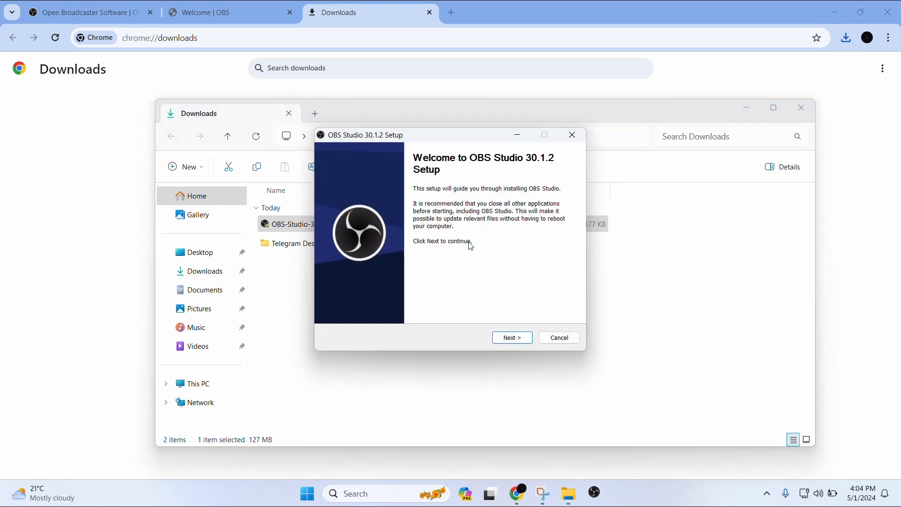
{"action": "left_click", "coordinate": [513, 338]}
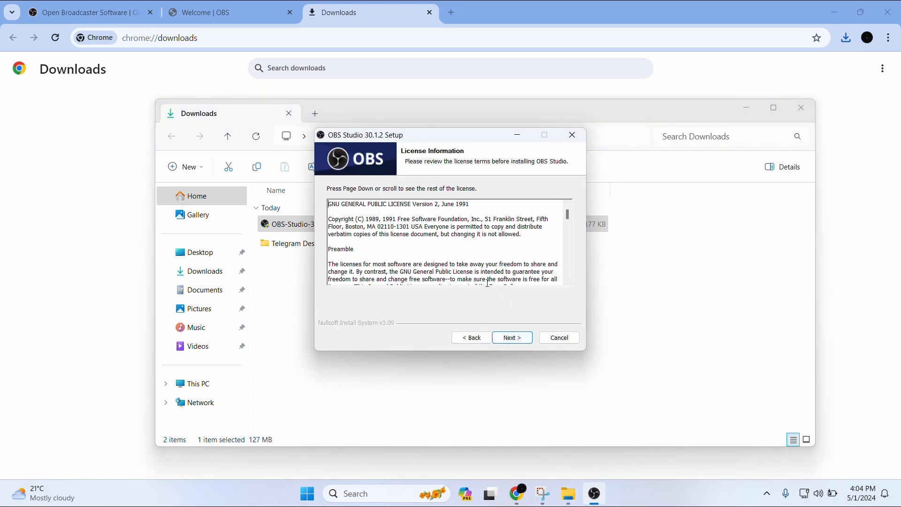
{"action": "left_click", "coordinate": [513, 337]}
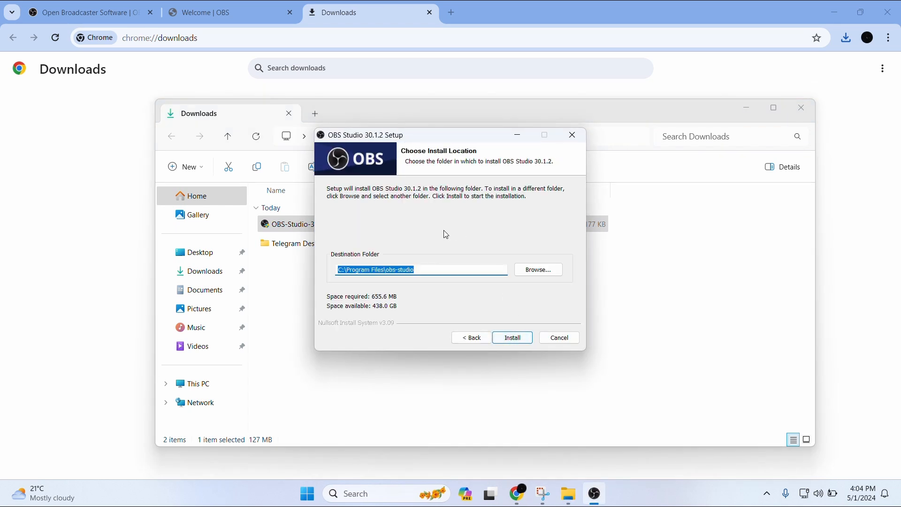
{"action": "left_click", "coordinate": [514, 340]}
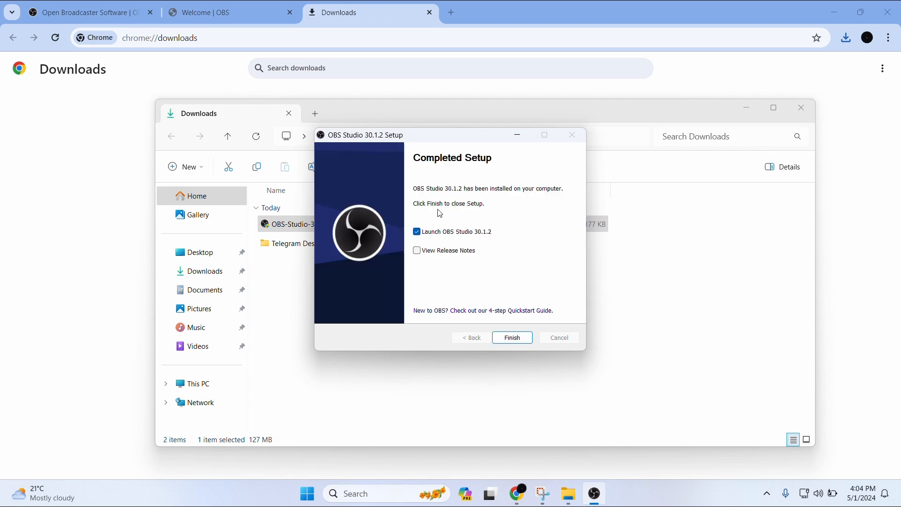
{"action": "left_click", "coordinate": [512, 338]}
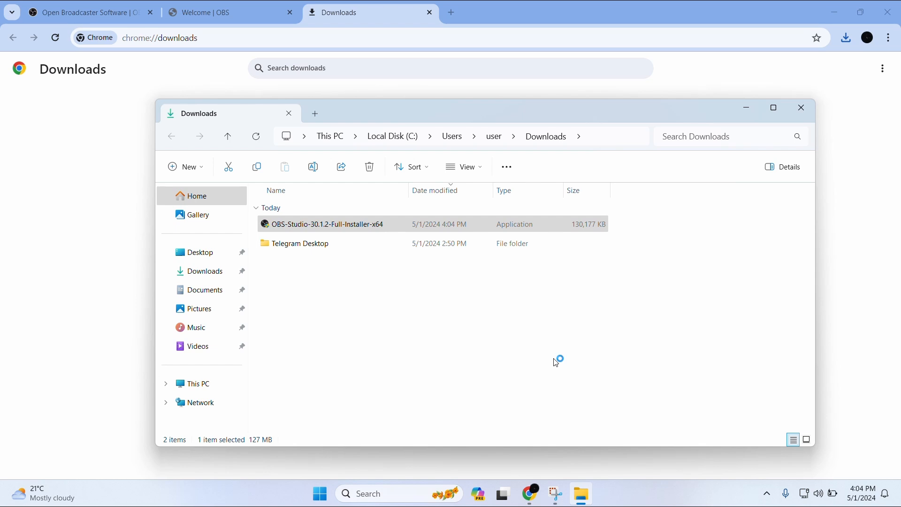
- Switch to OBS Studio and choose to optimize just for recording in the Auto-Configuration Wizard
{"action": "key", "text": "super+d"}
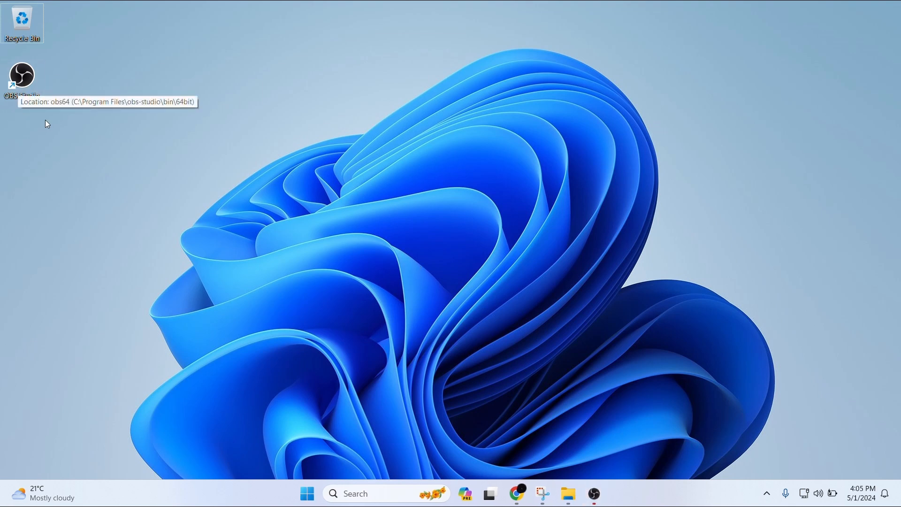
{"action": "left_click", "coordinate": [595, 495]}
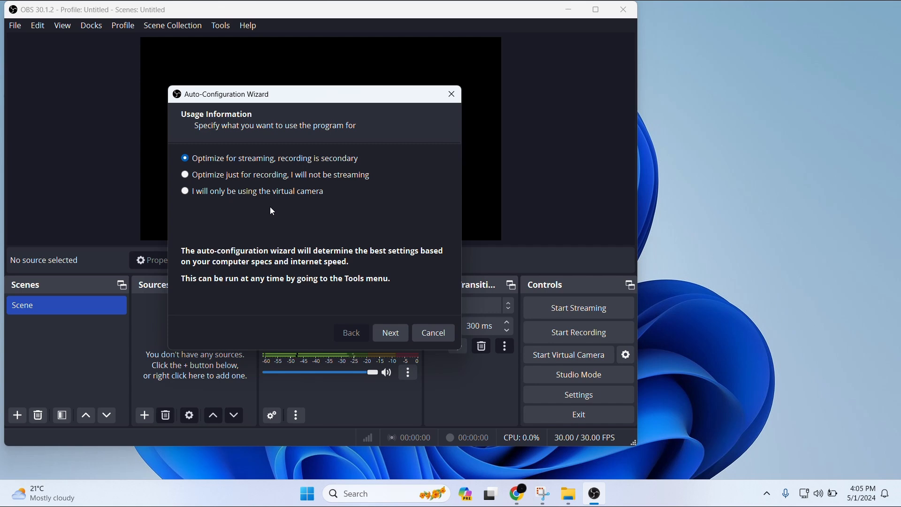
{"action": "left_click", "coordinate": [240, 179]}
{"action": "left_click", "coordinate": [390, 333]}
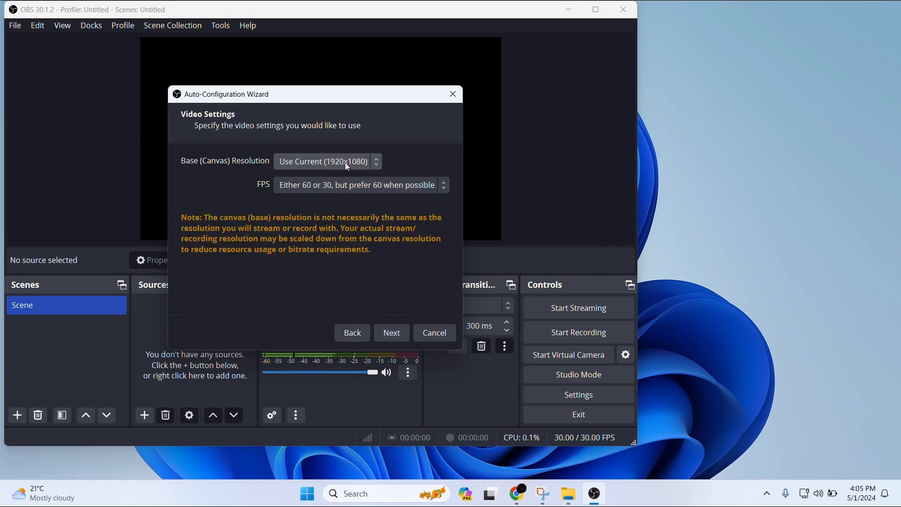
- Set the wizard's FPS to 60, keep the current 1920x1080 canvas resolution, and apply the resulting settings
{"action": "left_click", "coordinate": [417, 185]}
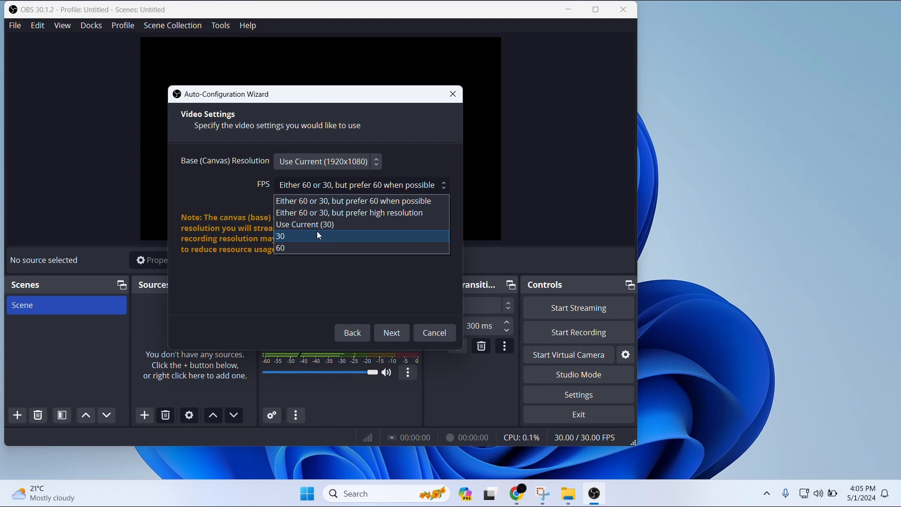
{"action": "left_click", "coordinate": [288, 246]}
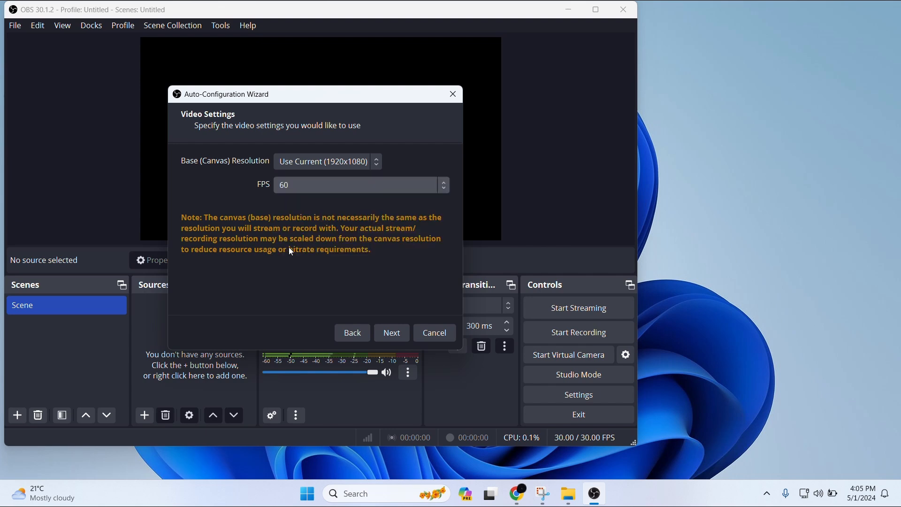
{"action": "left_click", "coordinate": [392, 332]}
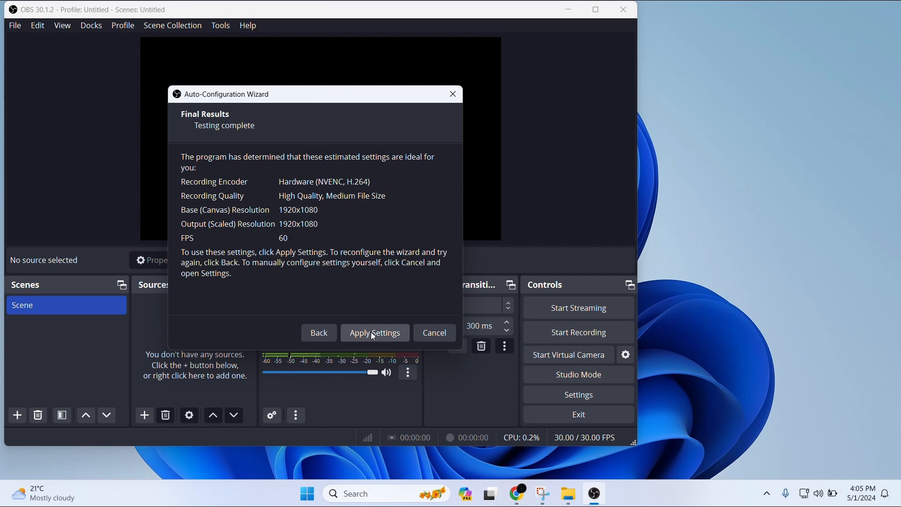
{"action": "left_click", "coordinate": [382, 333]}
- Maximize the OBS window and add a new Display Capture source for the primary monitor with cursor capture enabled
{"action": "left_click", "coordinate": [596, 9]}
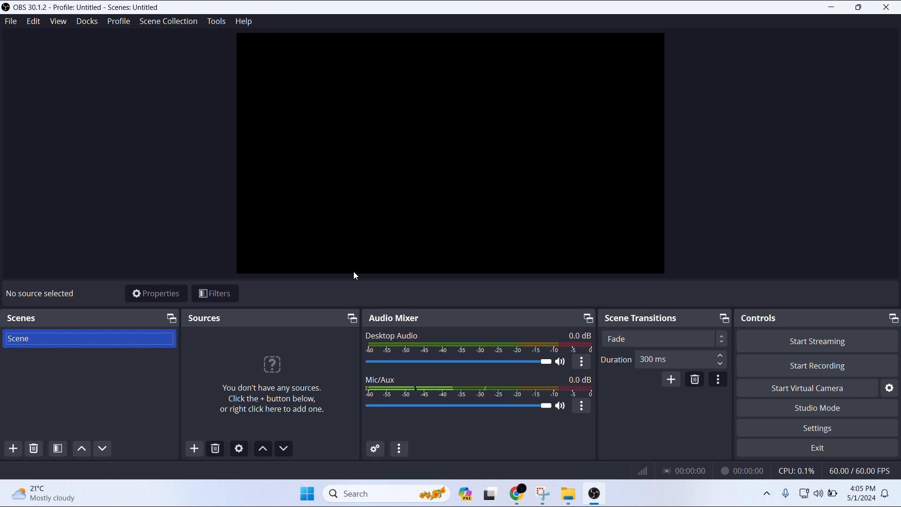
{"action": "left_click", "coordinate": [194, 449]}
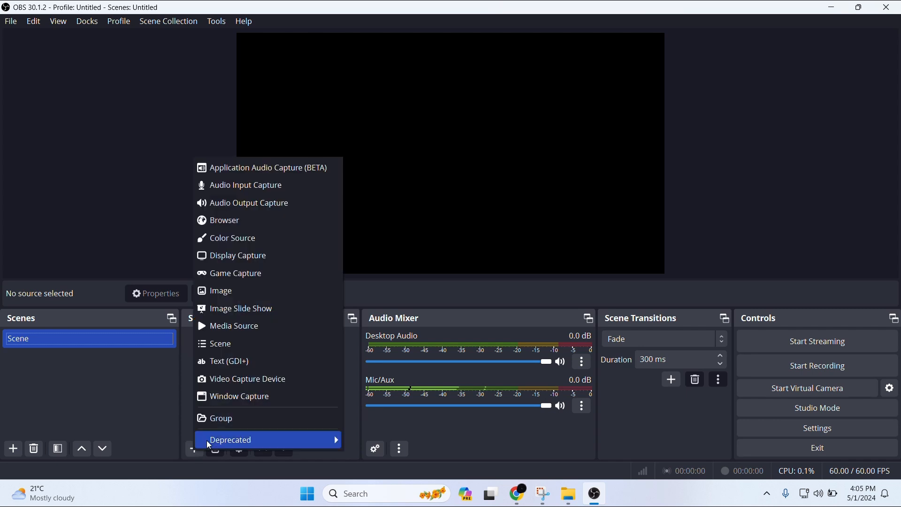
{"action": "left_click", "coordinate": [233, 257]}
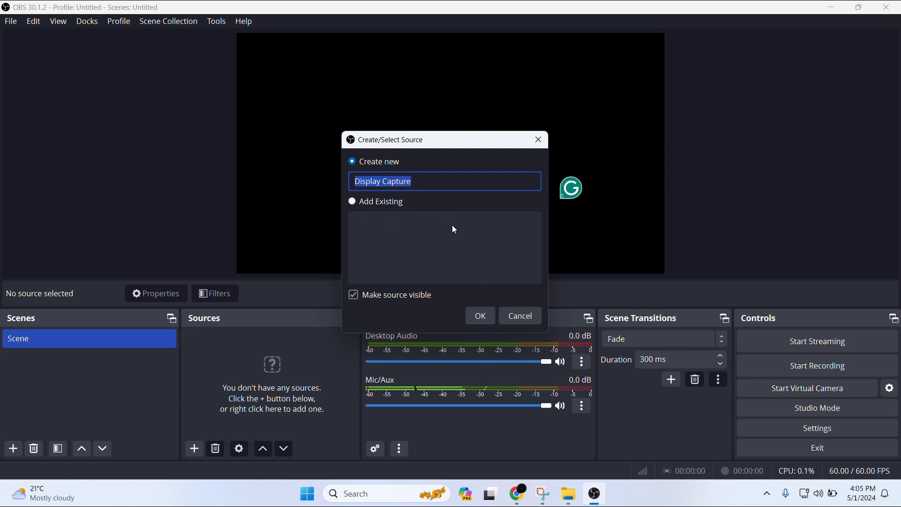
{"action": "left_click", "coordinate": [479, 317]}
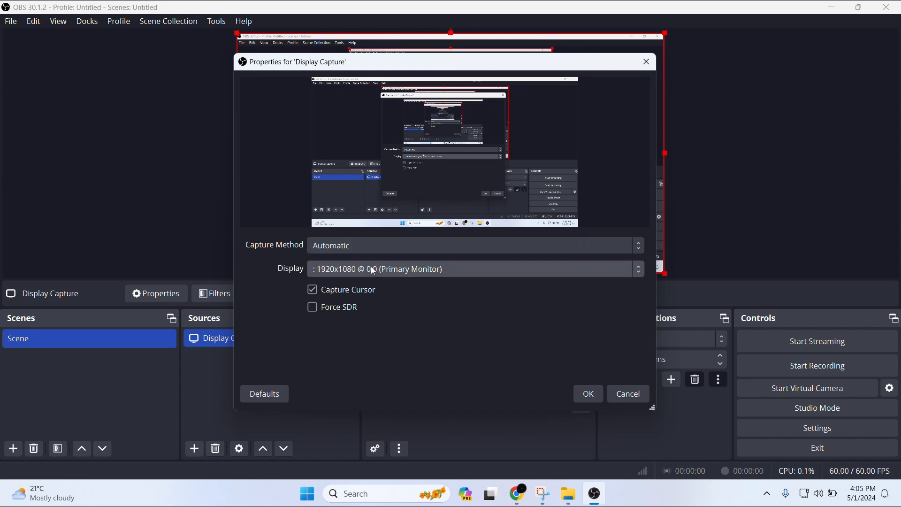
{"action": "left_click", "coordinate": [587, 394]}
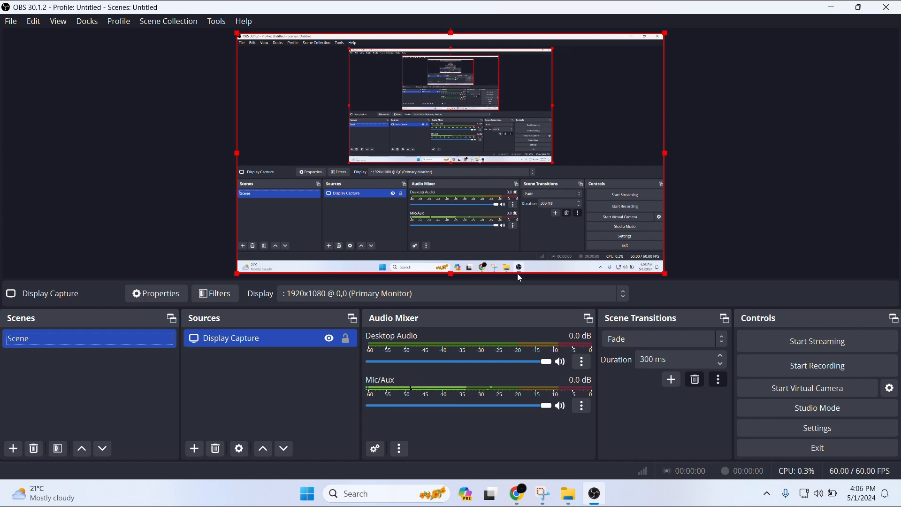
- Record a short test clip of the captured display and stop the recording
{"action": "left_click", "coordinate": [805, 367]}
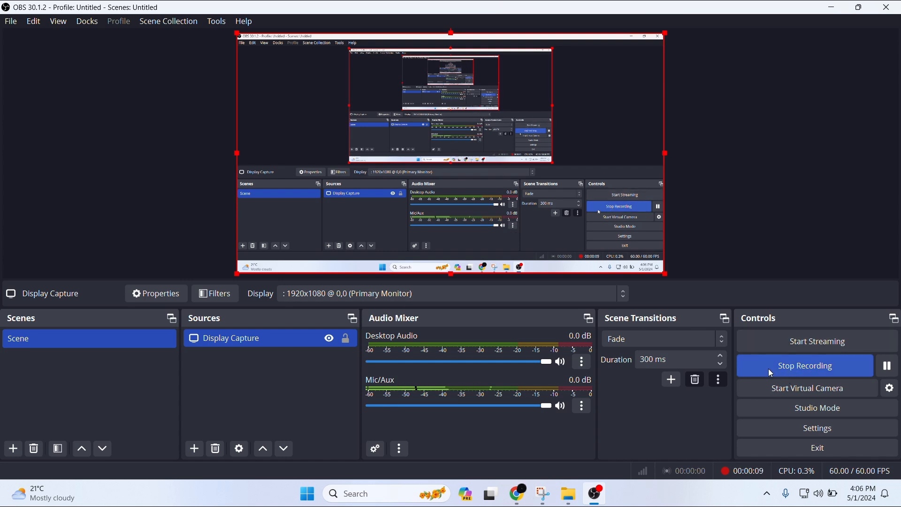
{"action": "left_click", "coordinate": [806, 368]}
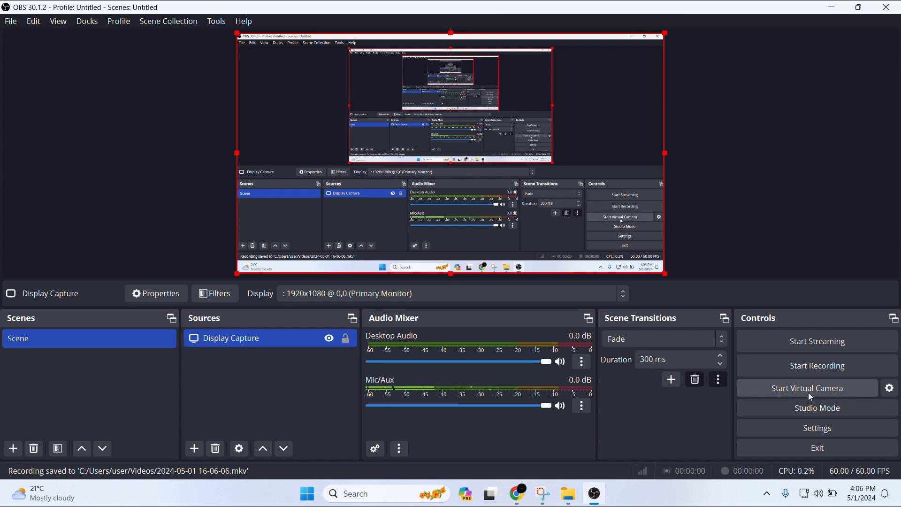
- Check the recording path in the output settings and close the settings
{"action": "left_click", "coordinate": [820, 430]}
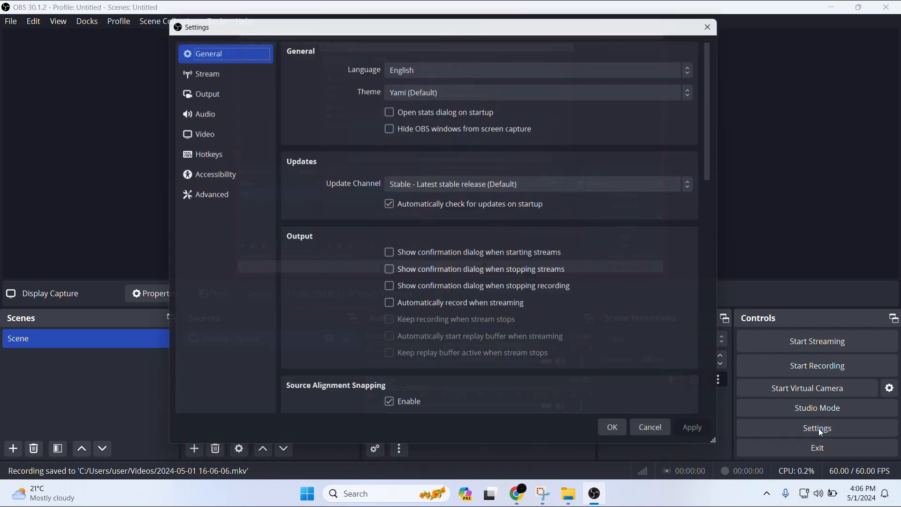
{"action": "left_click", "coordinate": [196, 88]}
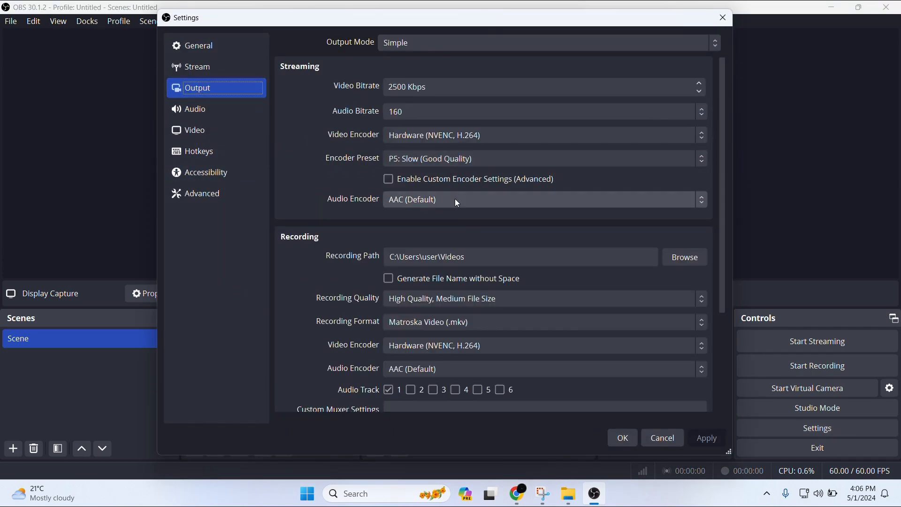
{"action": "left_click", "coordinate": [490, 256]}
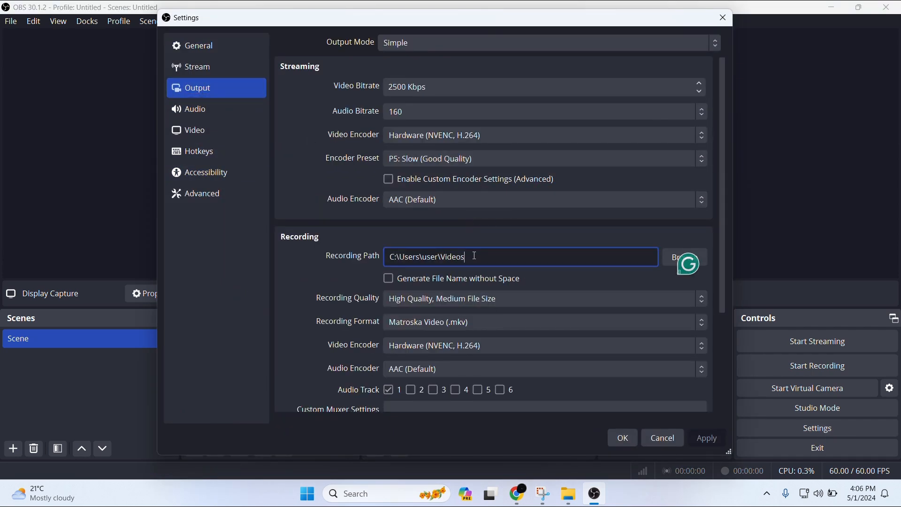
{"action": "left_click", "coordinate": [623, 440]}
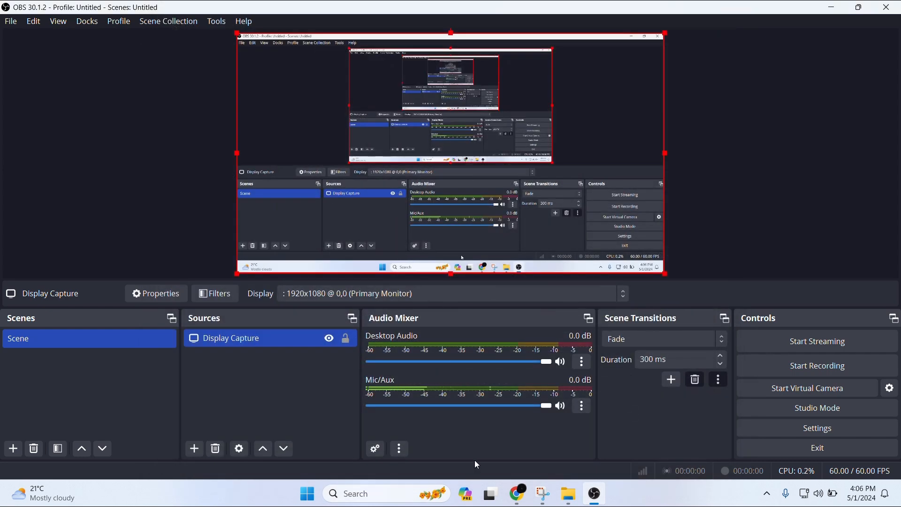
{"action": "key", "text": "super+d"}
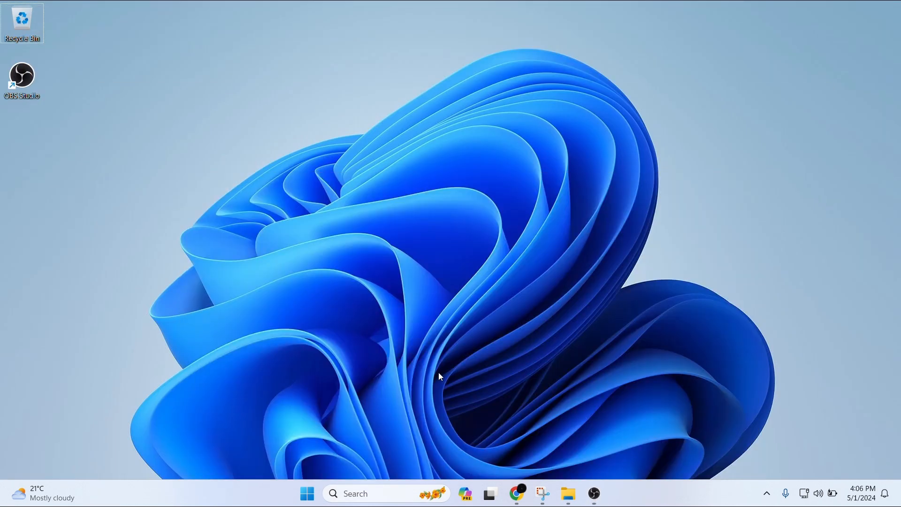
{"action": "key", "text": "super+e"}
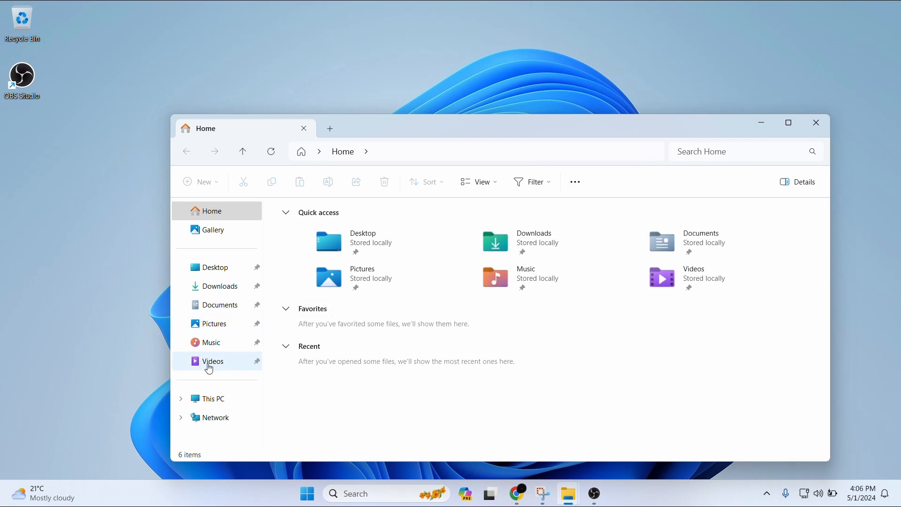
{"action": "left_click", "coordinate": [208, 365]}
{"action": "left_click", "coordinate": [314, 261]}
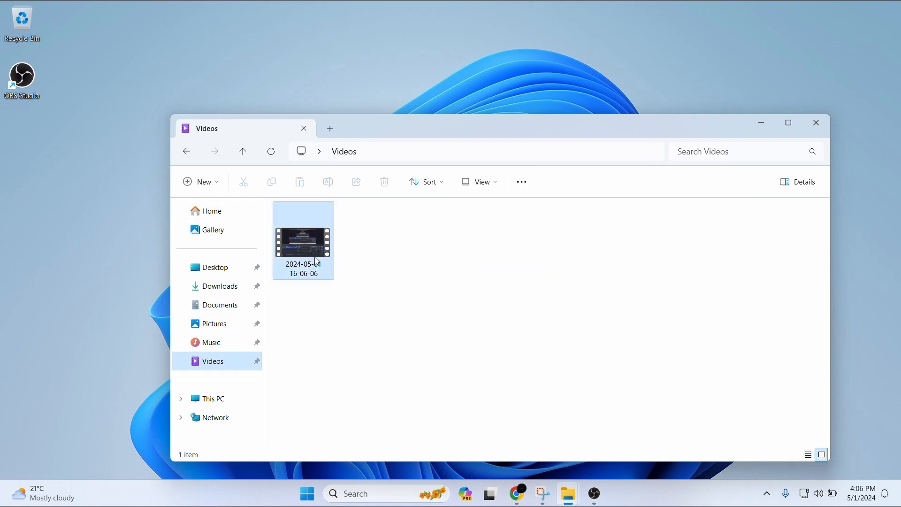
{"action": "left_click", "coordinate": [789, 124]}
{"action": "double_click", "coordinate": [145, 124]}
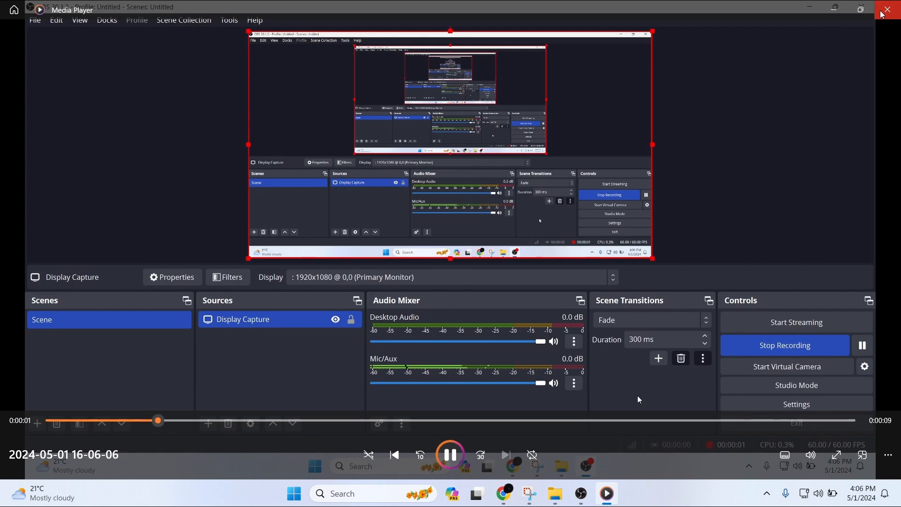
{"action": "left_click", "coordinate": [882, 13]}
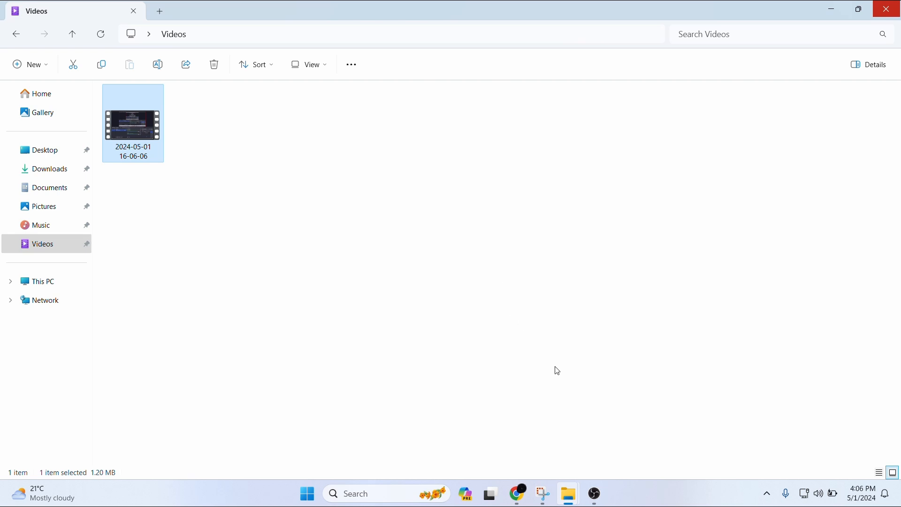
{"action": "mouse_move", "coordinate": [544, 499]}
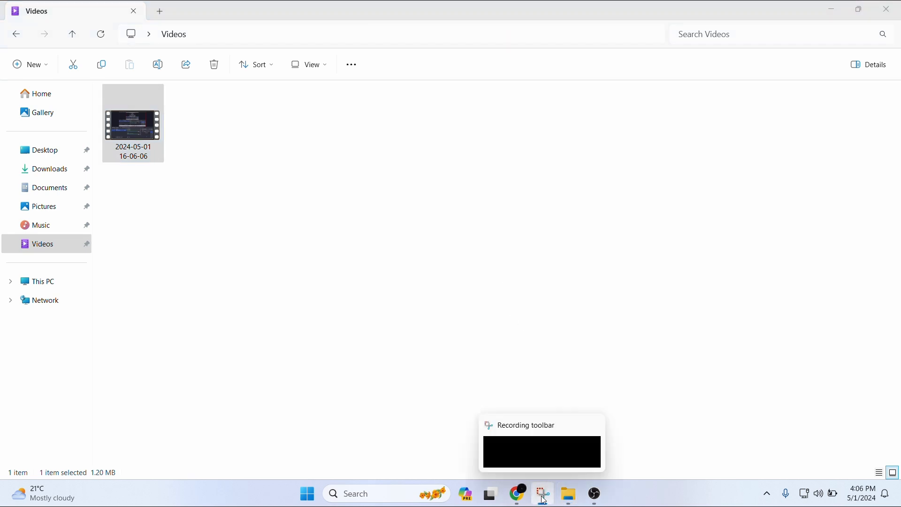